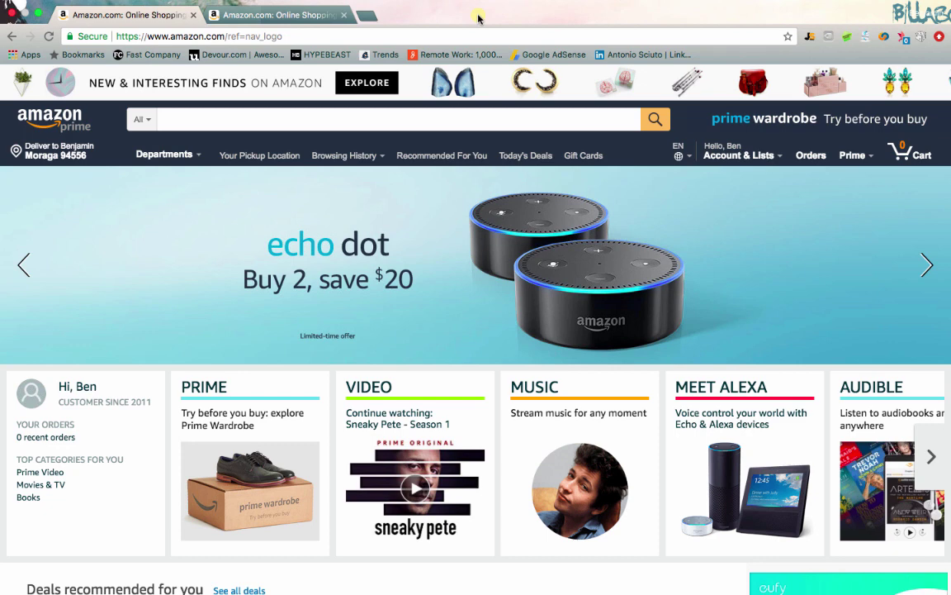
Click into the search bar at the top of the Amazon home page.
click(336, 118)
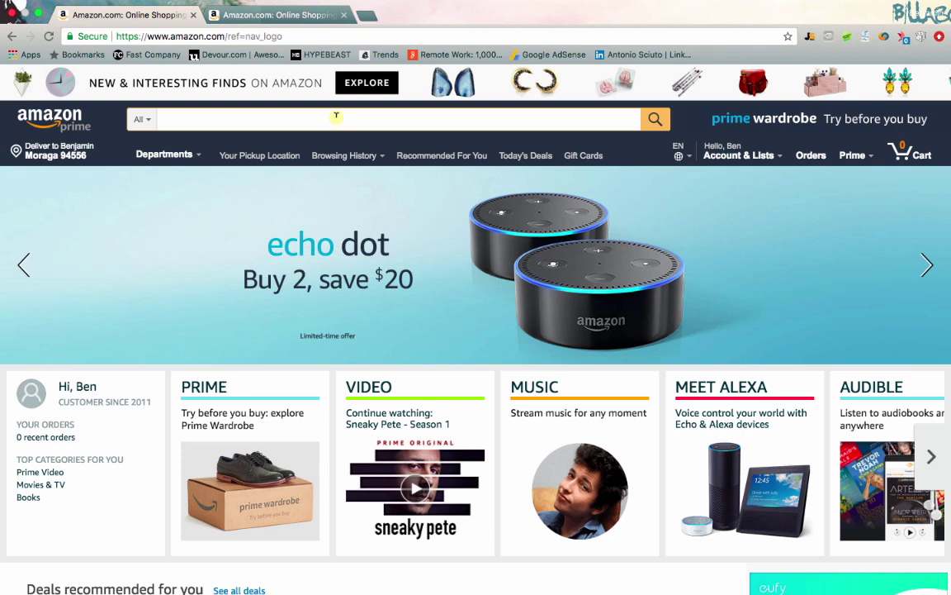
Search Amazon for 'yoga t shirt' and skim down the first result rows.
text(yoga )
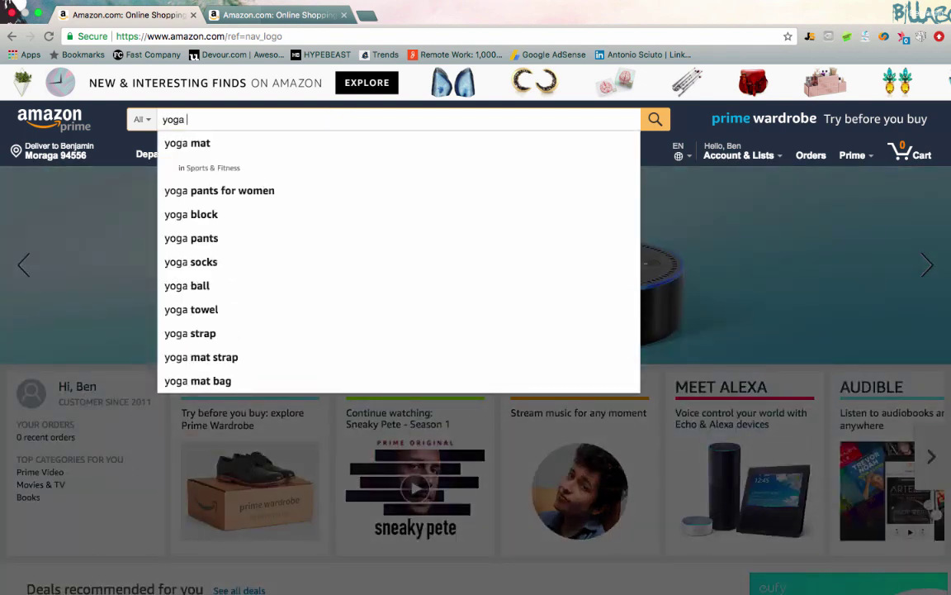
text(t shirt)
key(Return)
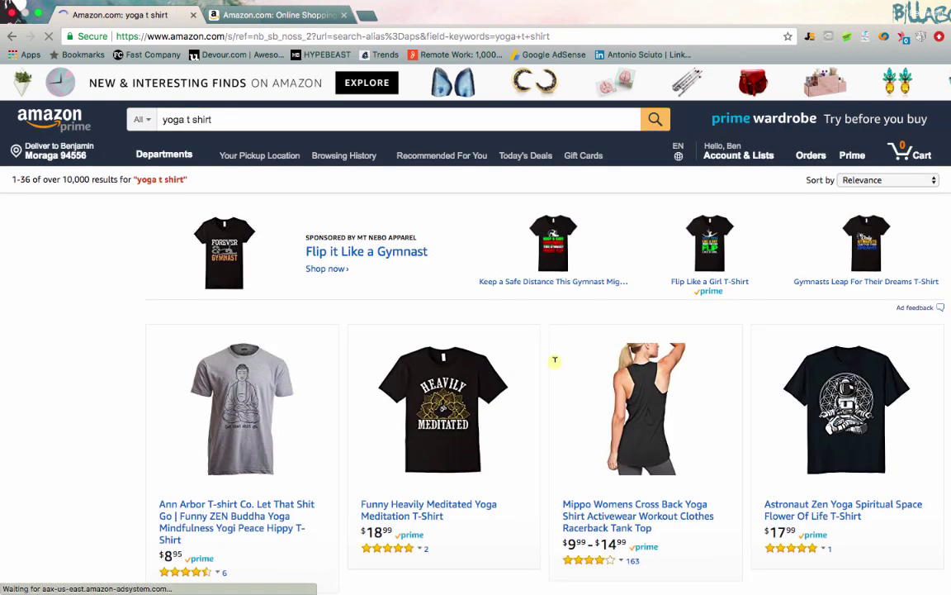
scroll(555, 365, down, 2)
scroll(555, 365, down, 2)
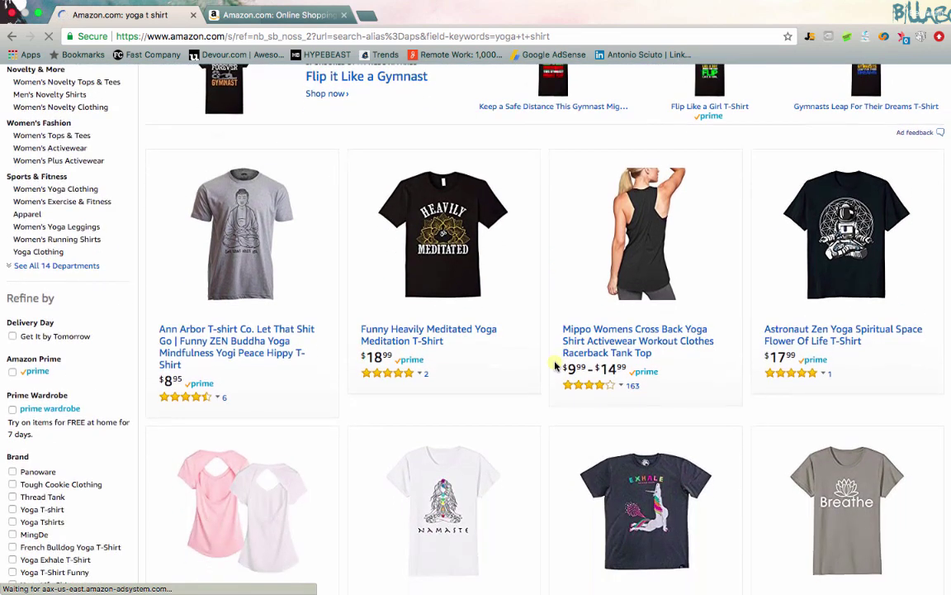
scroll(555, 365, down, 3)
scroll(555, 365, down, 2)
Scroll further through the yoga t shirt listings, then return to the top.
scroll(555, 365, up, 4)
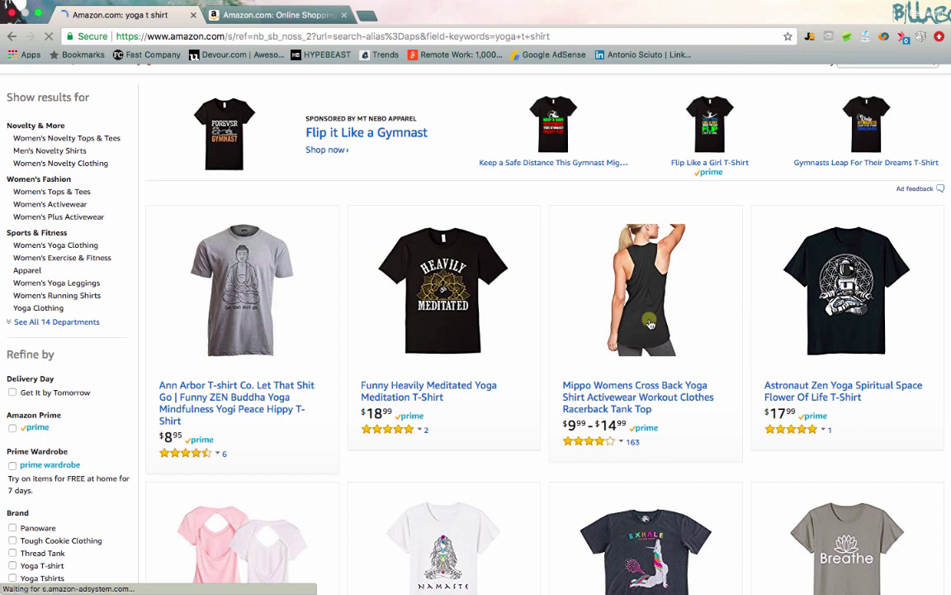
scroll(650, 291, down, 1)
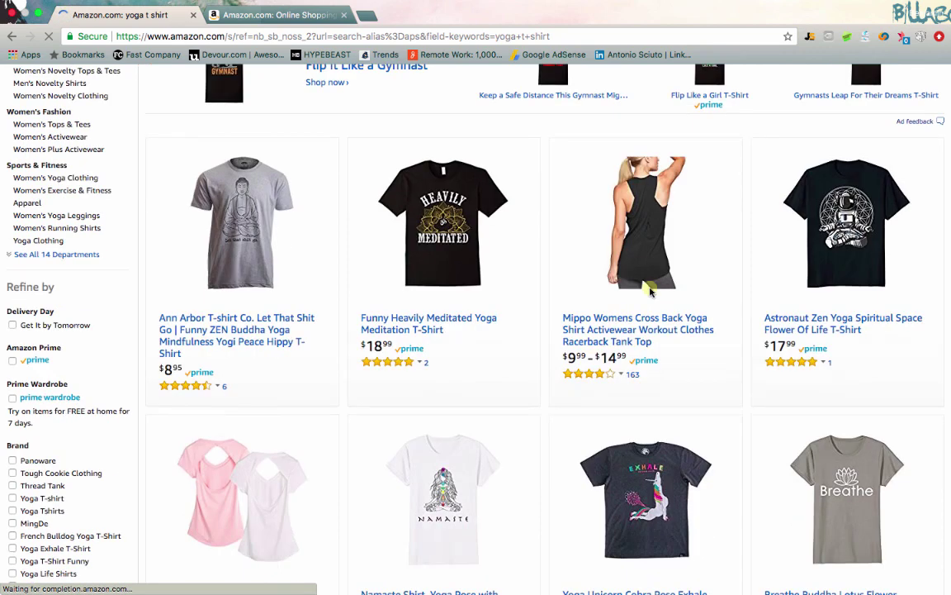
scroll(336, 404, down, 1)
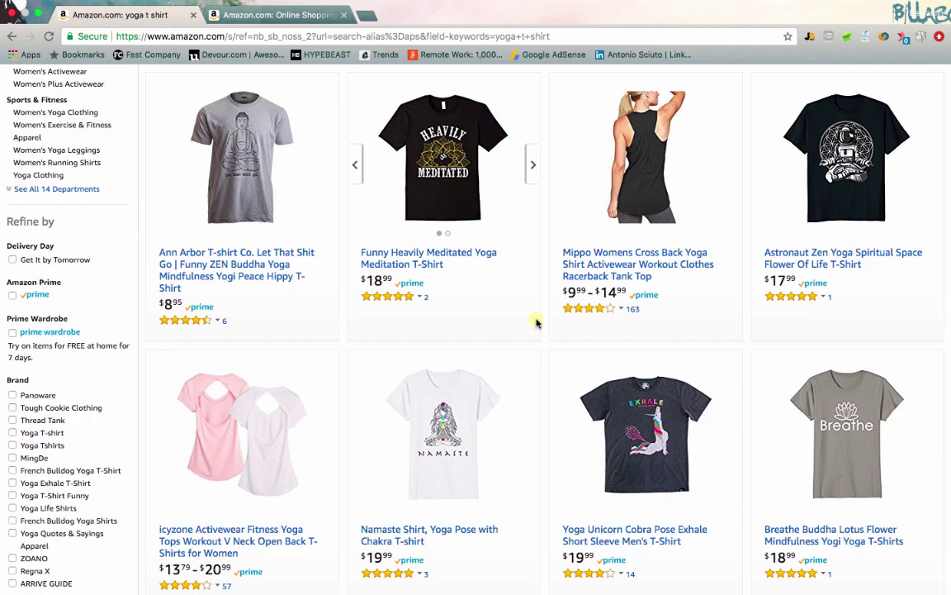
scroll(536, 322, down, 5)
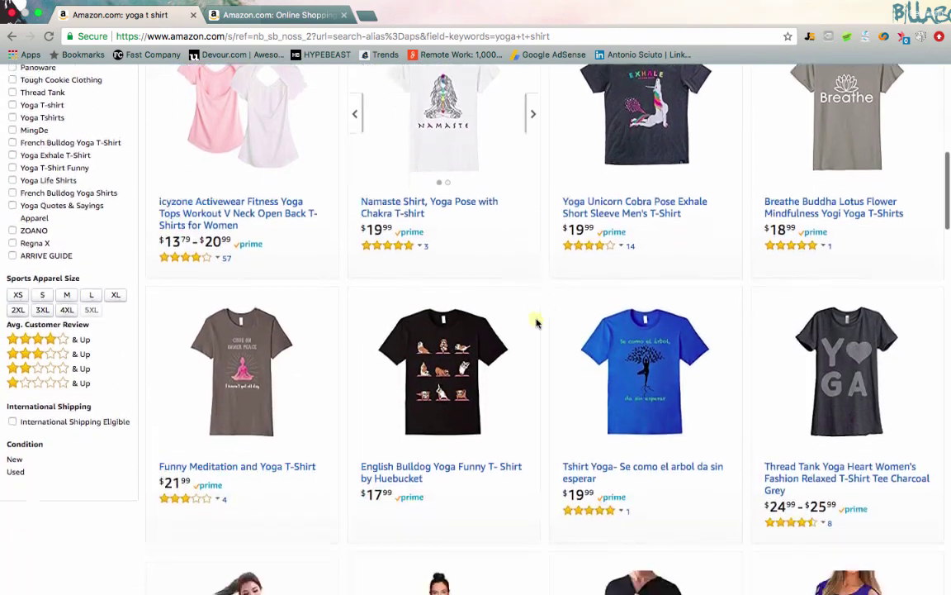
scroll(536, 322, down, 5)
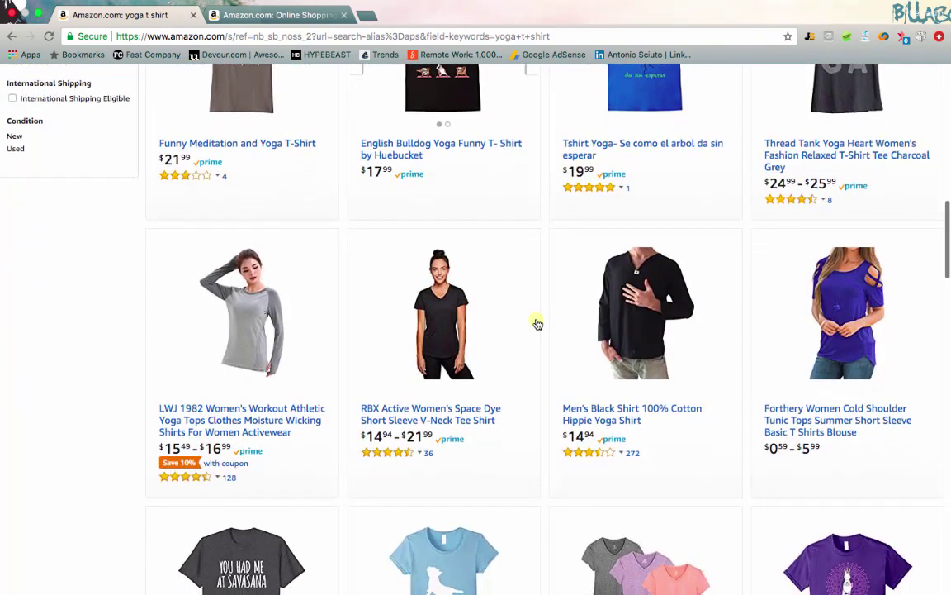
scroll(537, 323, down, 3)
scroll(560, 210, up, 1)
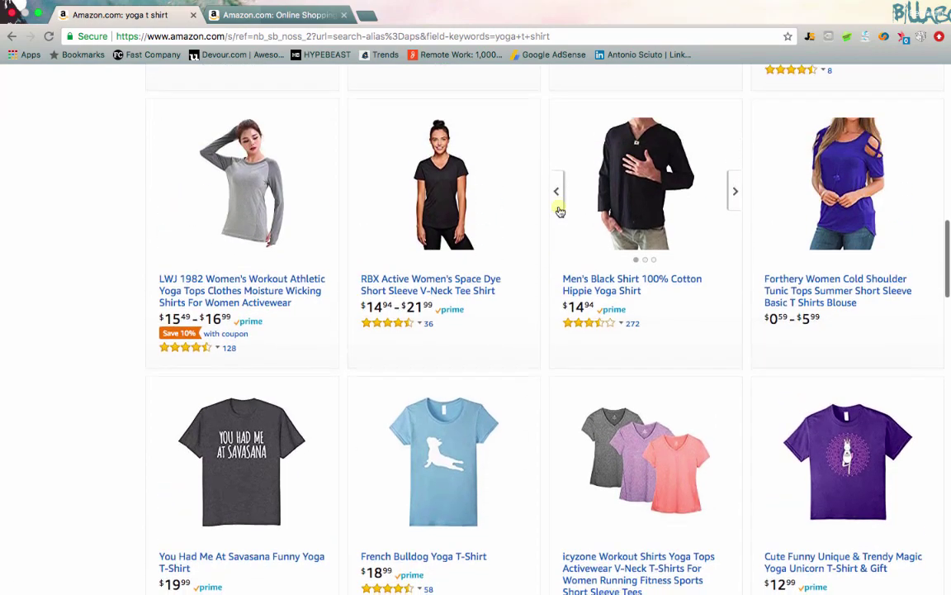
scroll(558, 207, down, 2)
scroll(346, 315, up, 6)
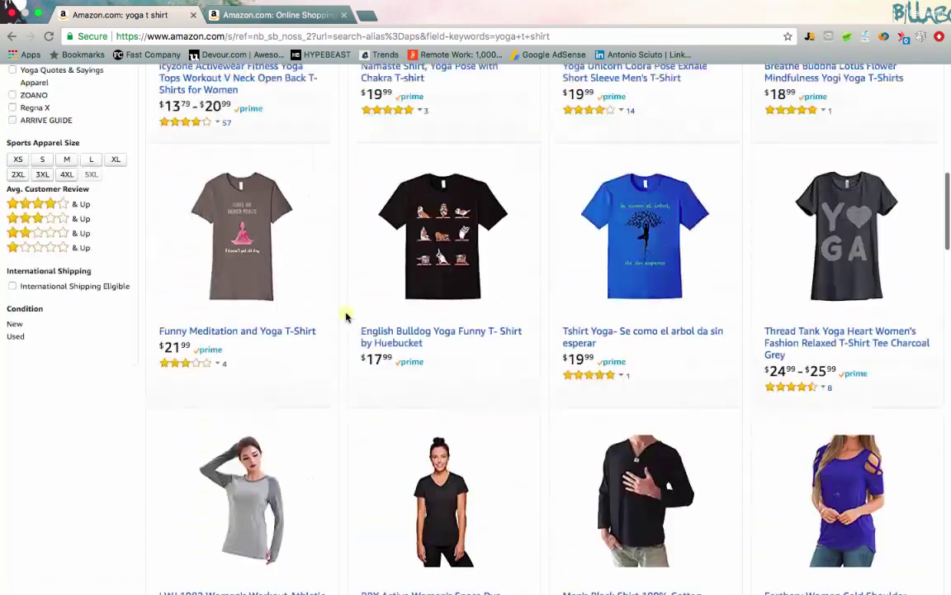
scroll(346, 314, up, 7)
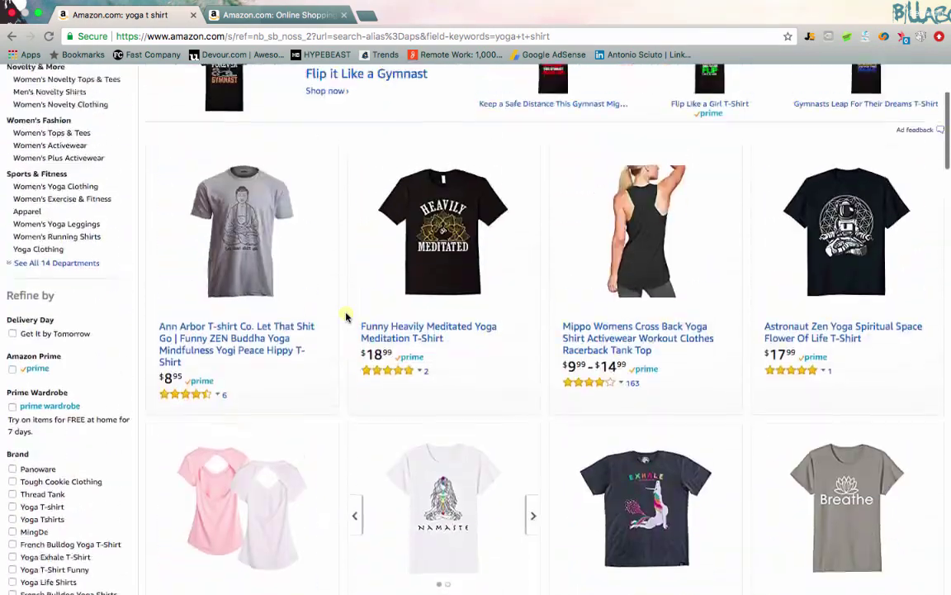
scroll(346, 314, up, 3)
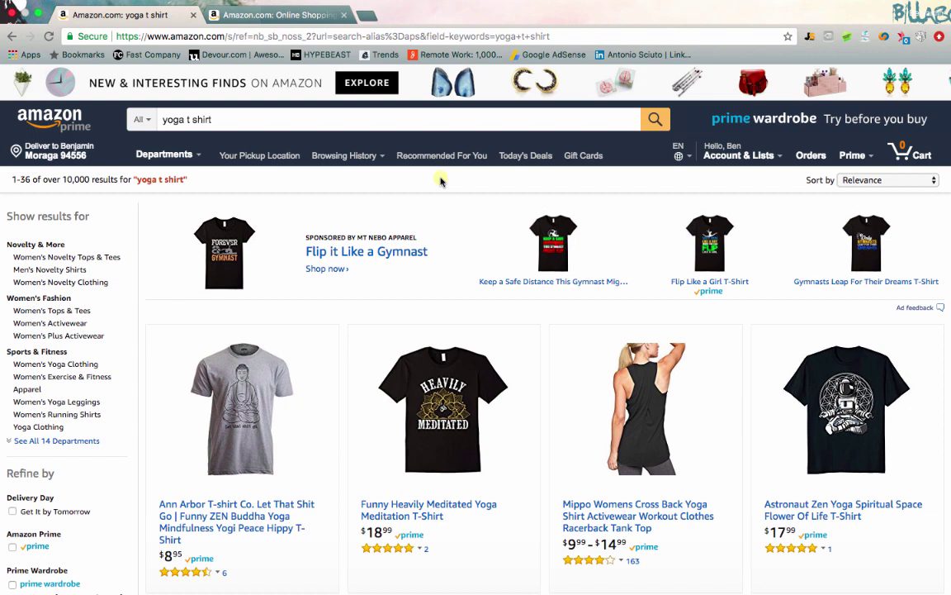
Open the Jungle Scout Pro panel for these results and move it right to uncover the listings.
click(811, 38)
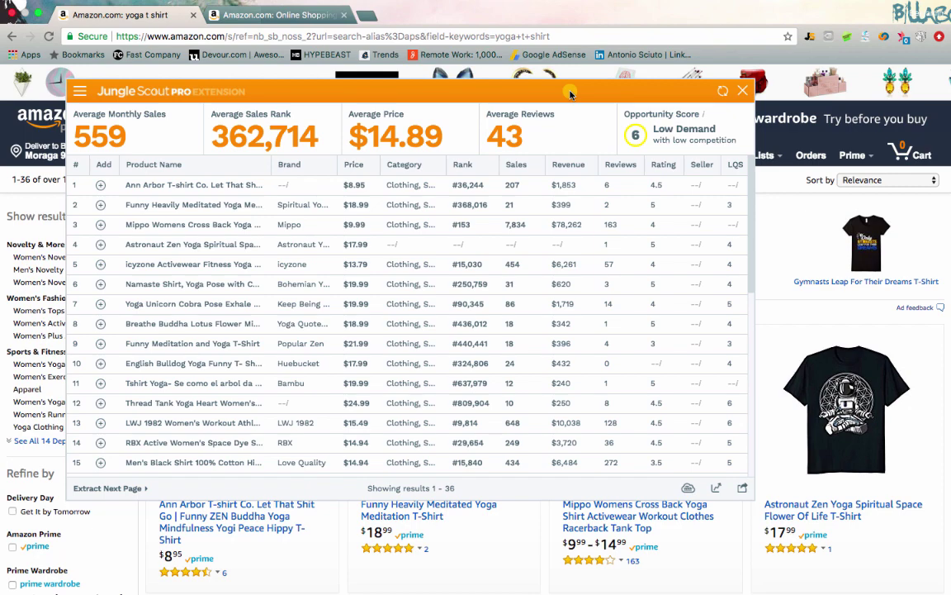
drag(570, 93, 810, 141)
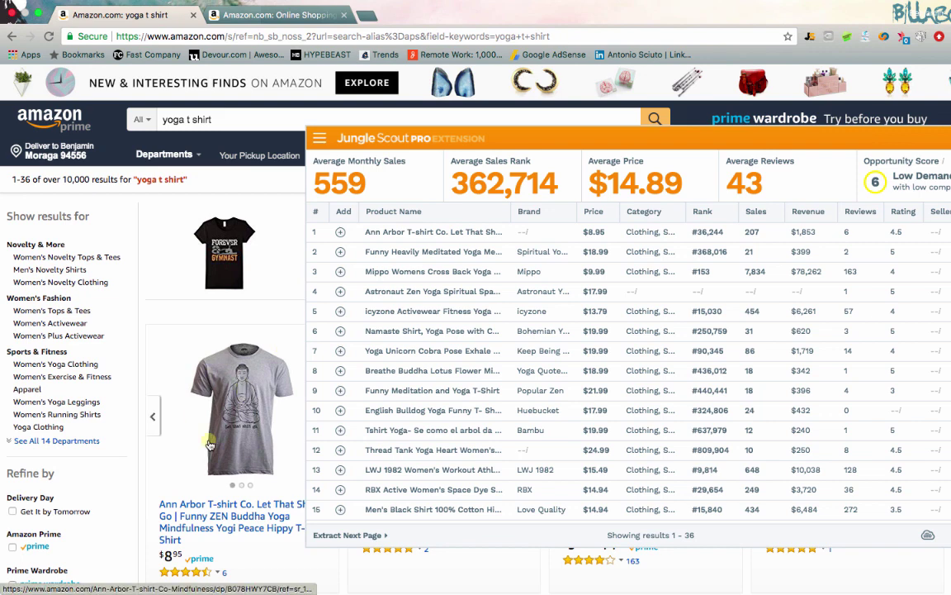
scroll(229, 364, down, 2)
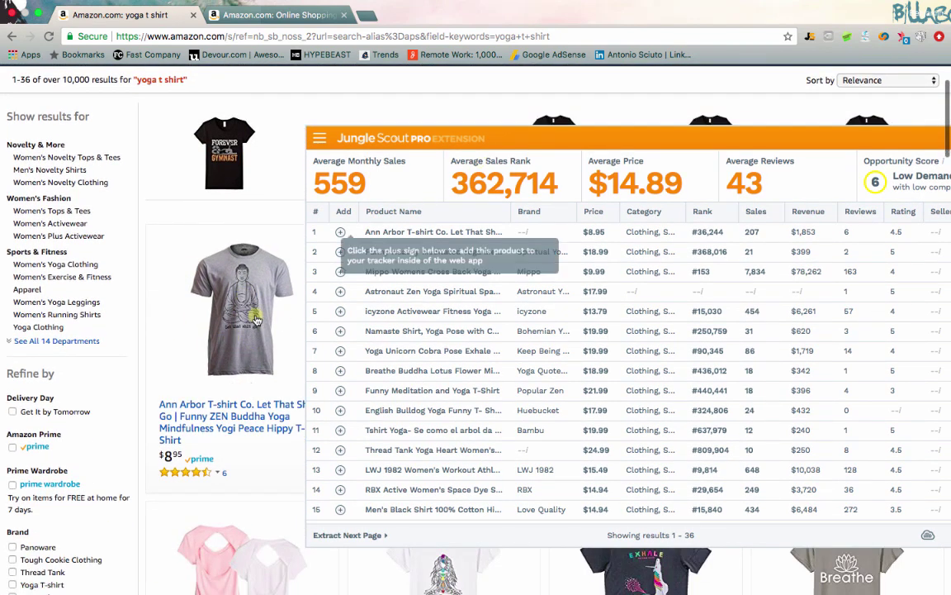
Open the $8.95 Ann Arbor Buddha yoga T-shirt page and scroll through its details.
click(257, 321)
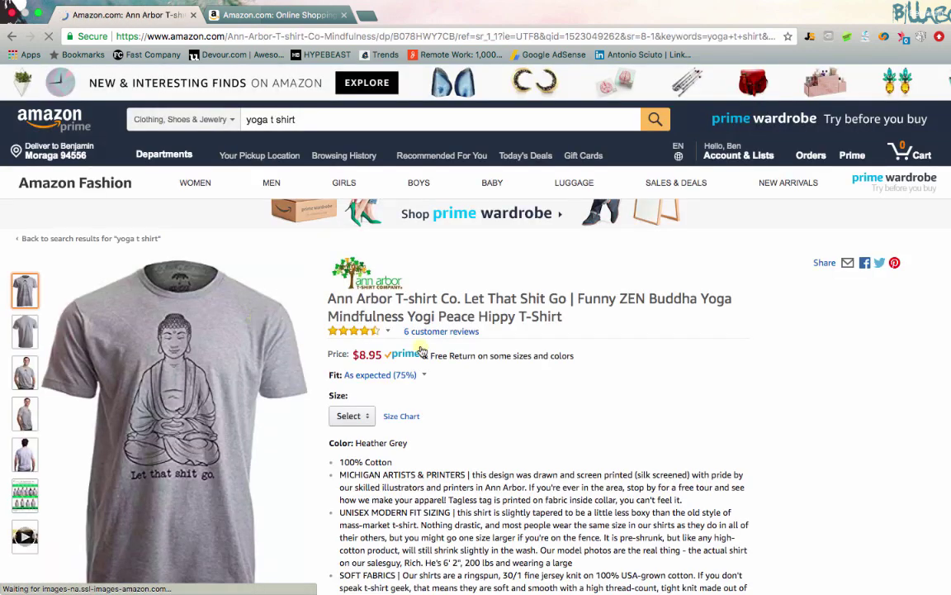
scroll(462, 369, down, 3)
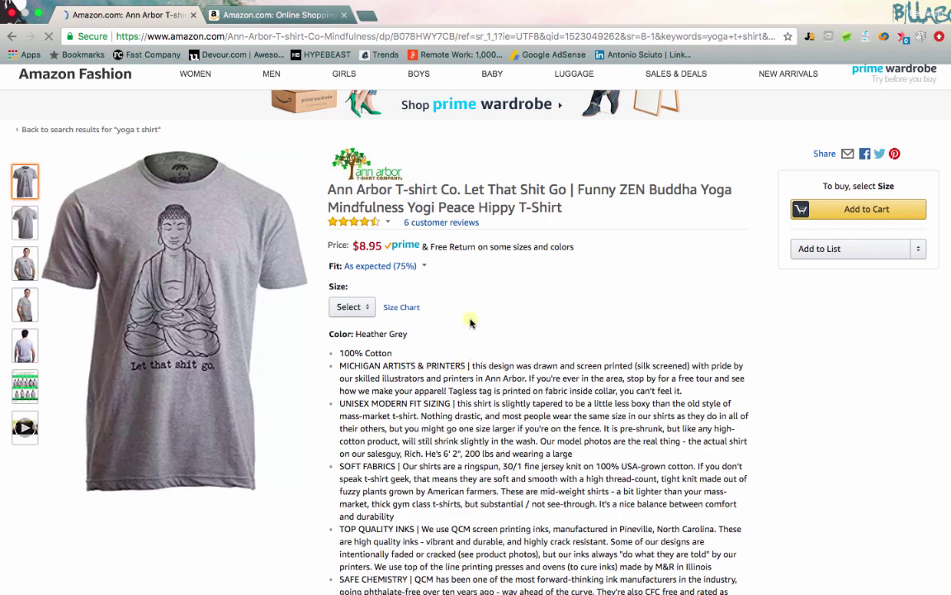
scroll(423, 289, down, 2)
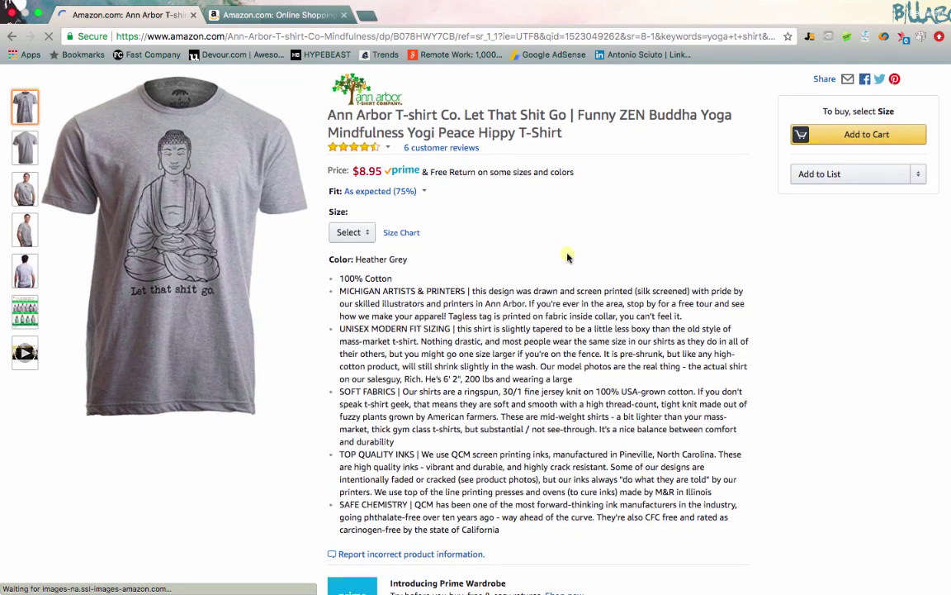
scroll(393, 183, down, 2)
scroll(396, 134, up, 2)
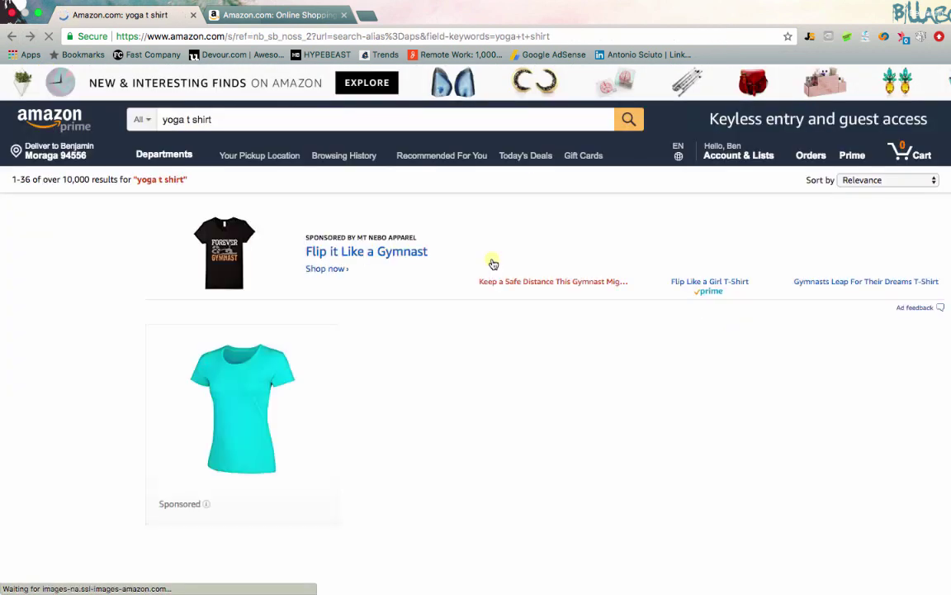
scroll(495, 264, down, 3)
scroll(627, 353, down, 1)
scroll(628, 353, down, 3)
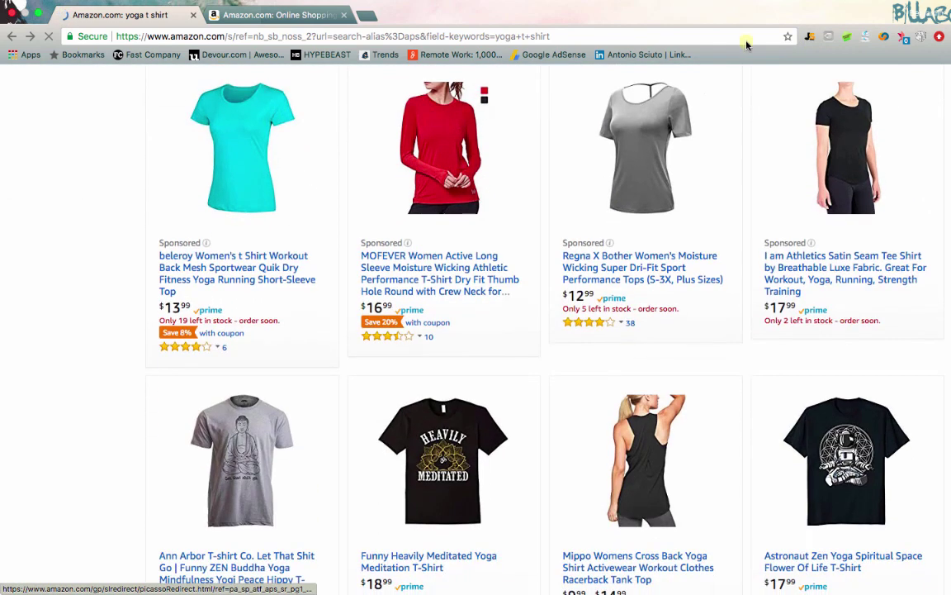